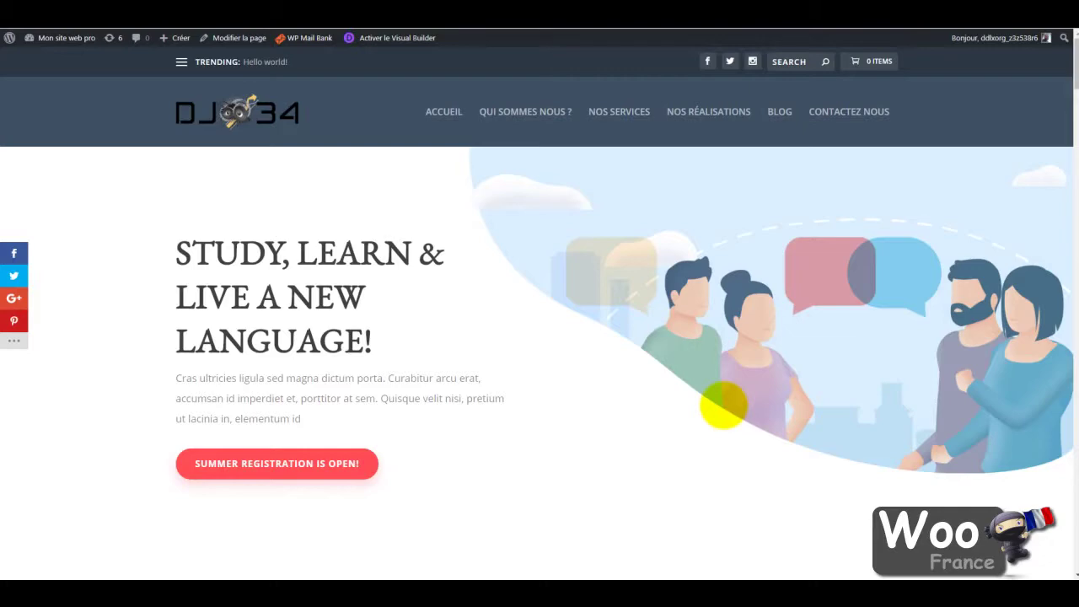
Step: Look over the sections of the site's home page
scroll(545, 362, down, 5)
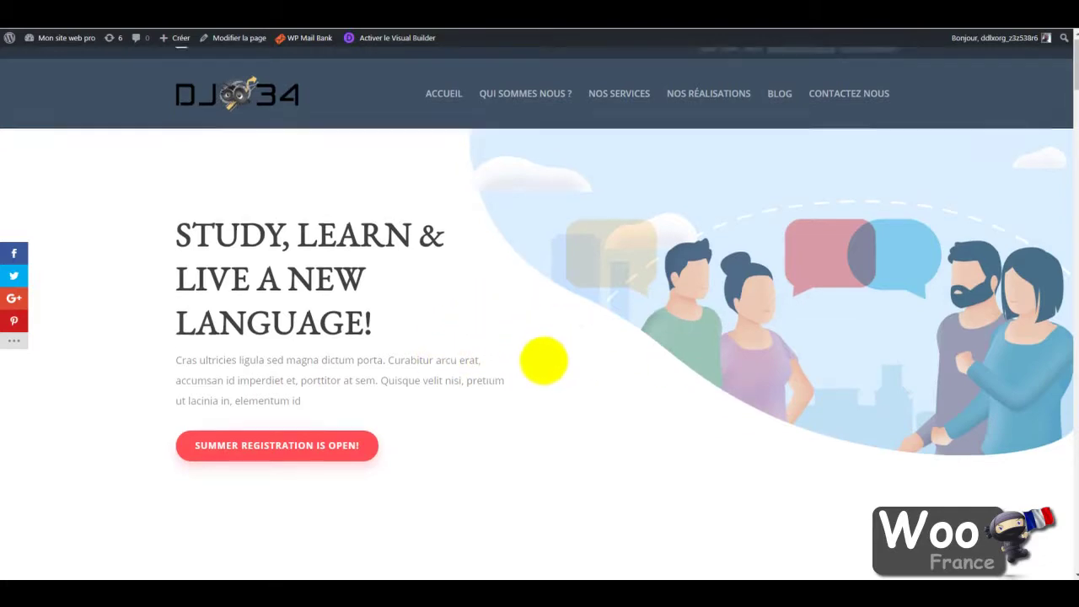
scroll(451, 415, down, 20)
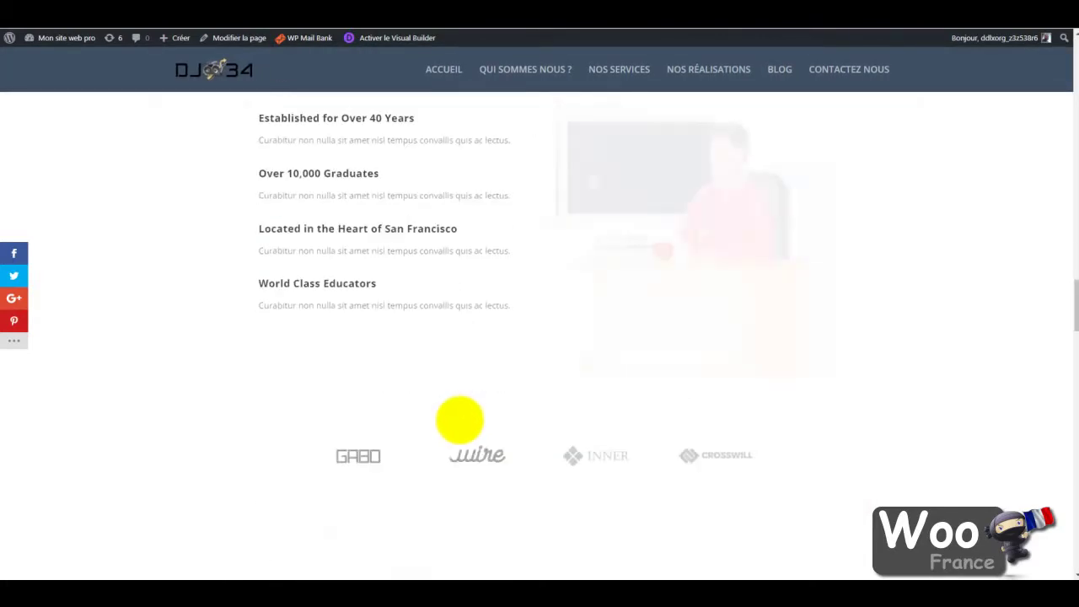
scroll(455, 438, up, 20)
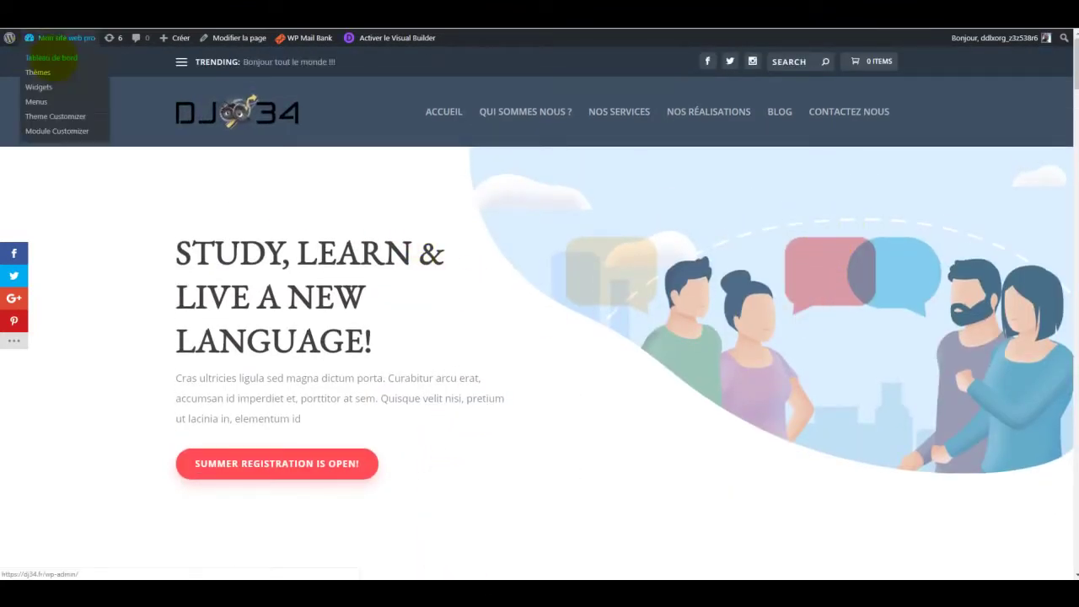
Step: Open the WordPress updates page from the site's dashboard and review the pending extension and theme updates
click(48, 53)
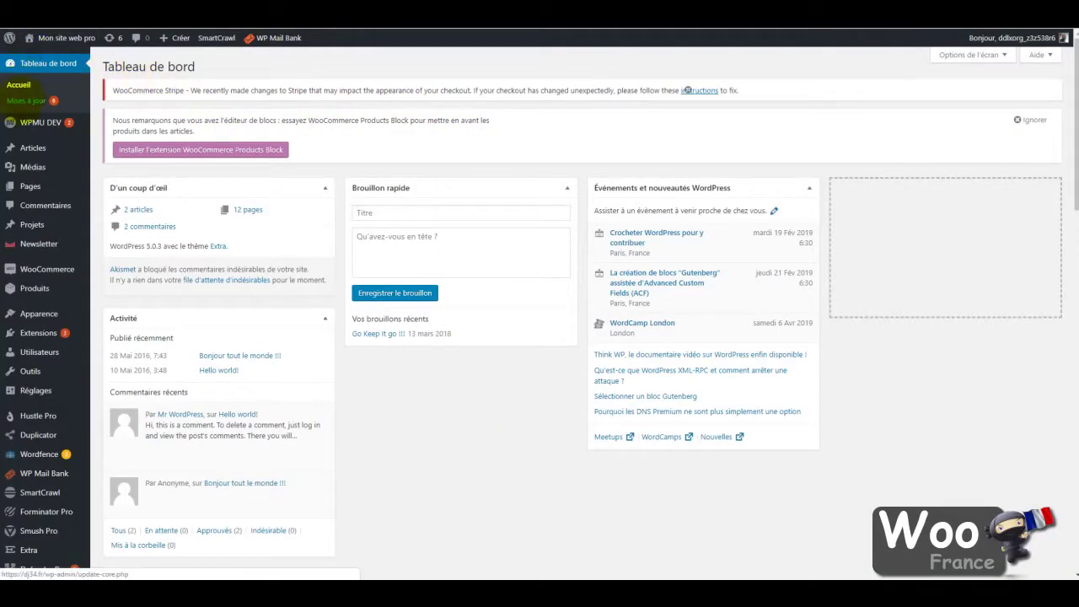
click(57, 99)
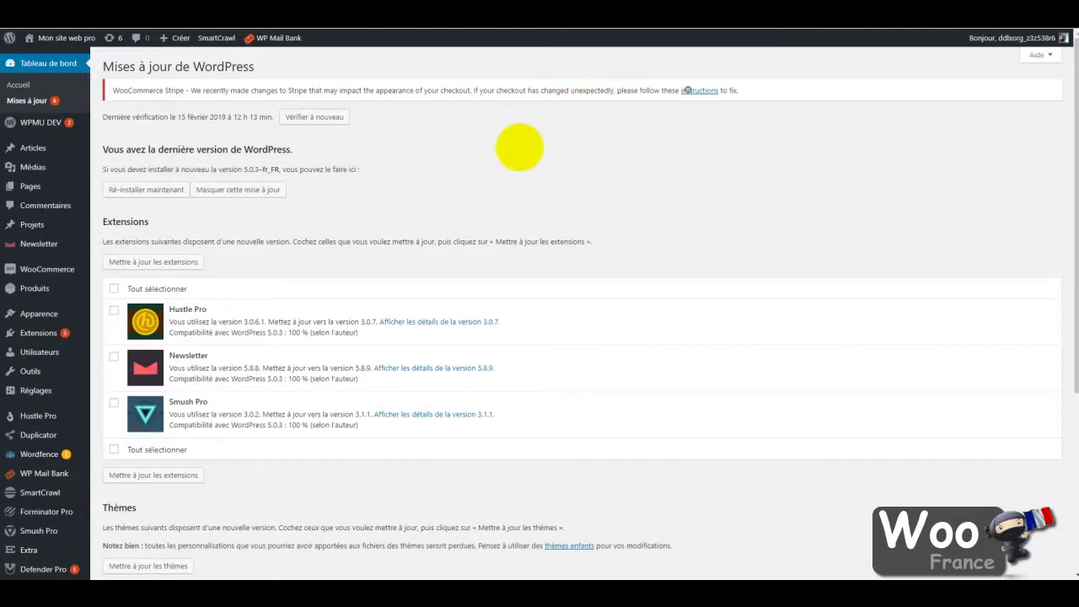
scroll(475, 185, down, 3)
scroll(475, 188, up, 3)
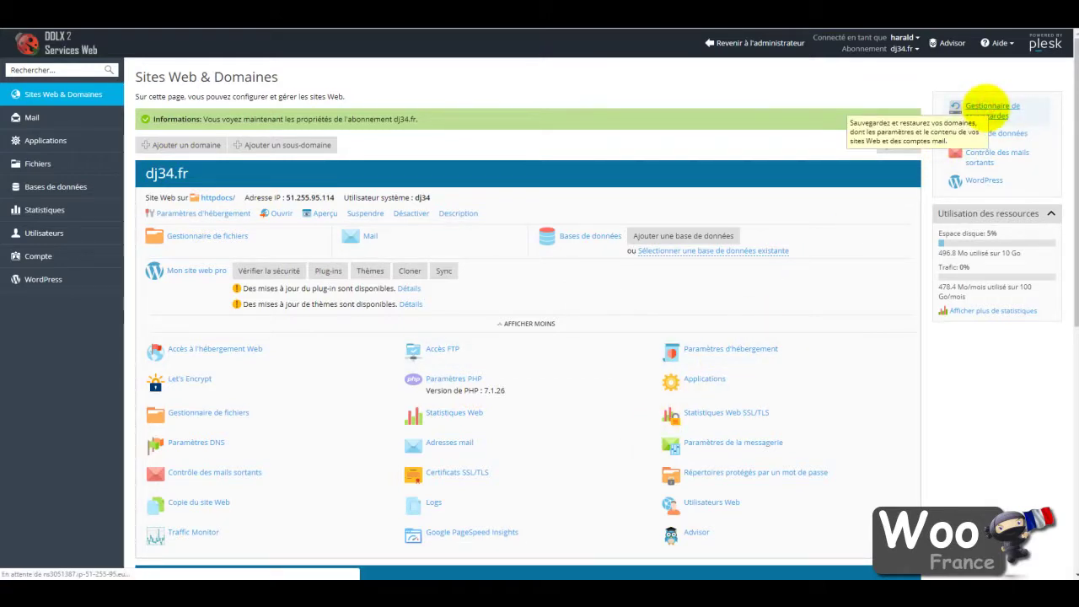
Step: Switch to Plesk and start a backup of the dj34.fr site in the backup manager, excluding the log files
click(984, 108)
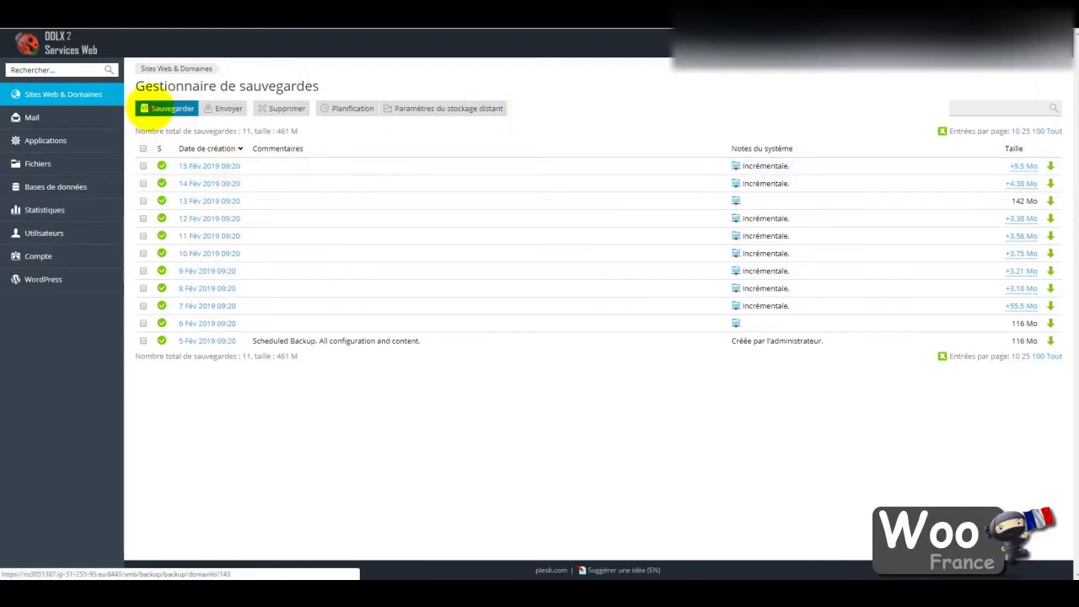
click(166, 108)
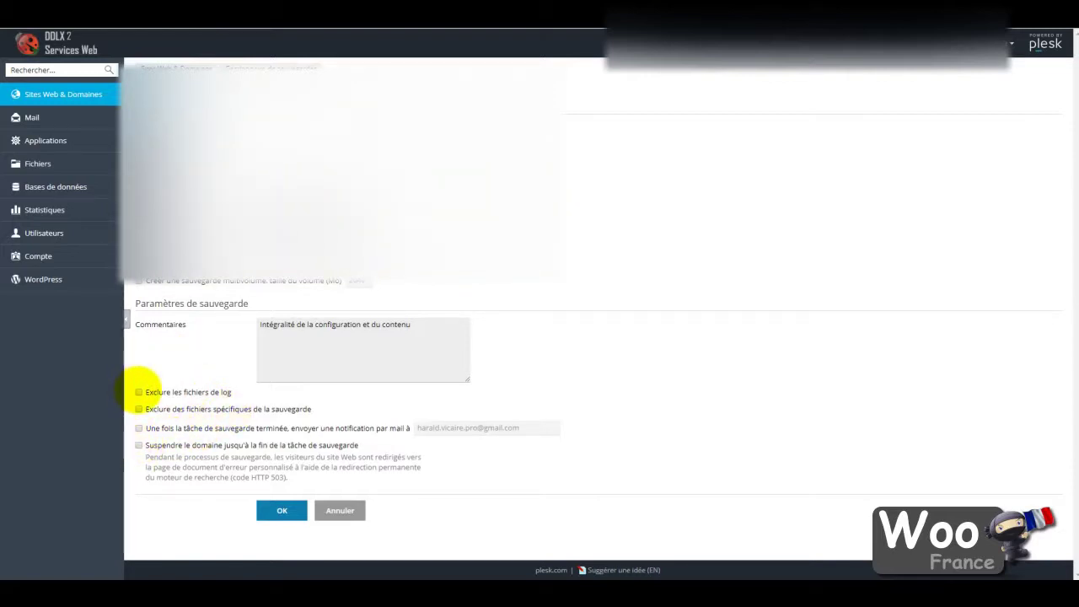
click(138, 392)
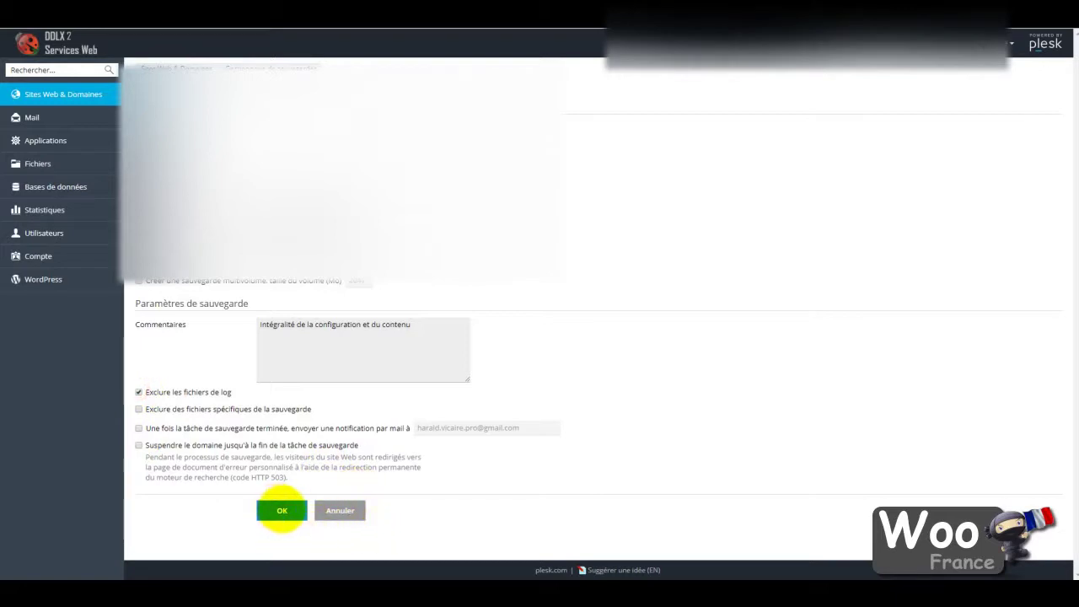
click(283, 509)
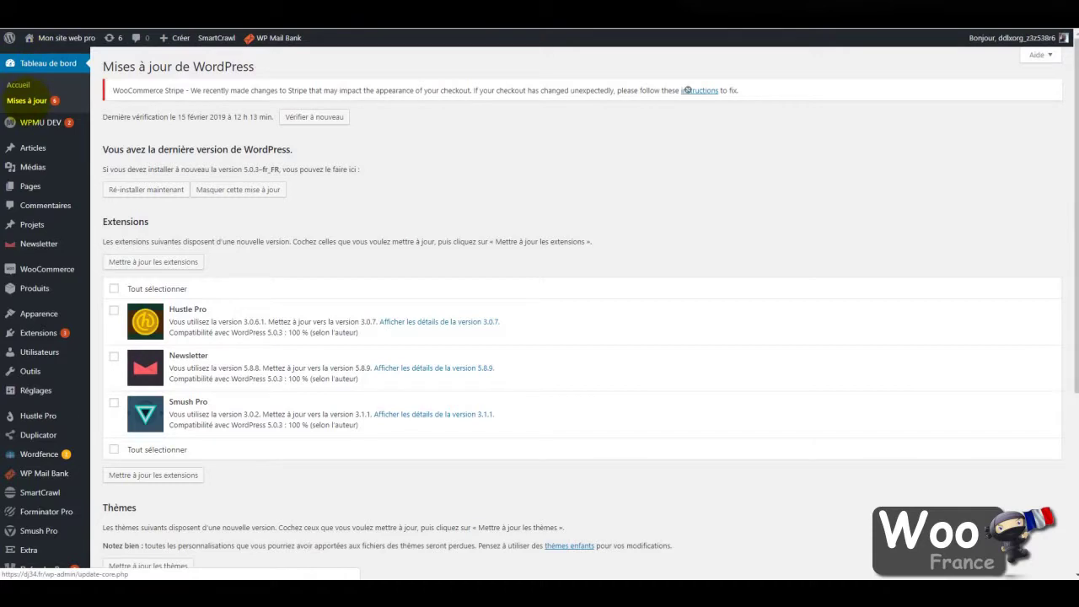
Step: Switch back to the WordPress updates page and update all listed extensions: Hustle Pro, Newsletter and Smush Pro
scroll(337, 211, down, 3)
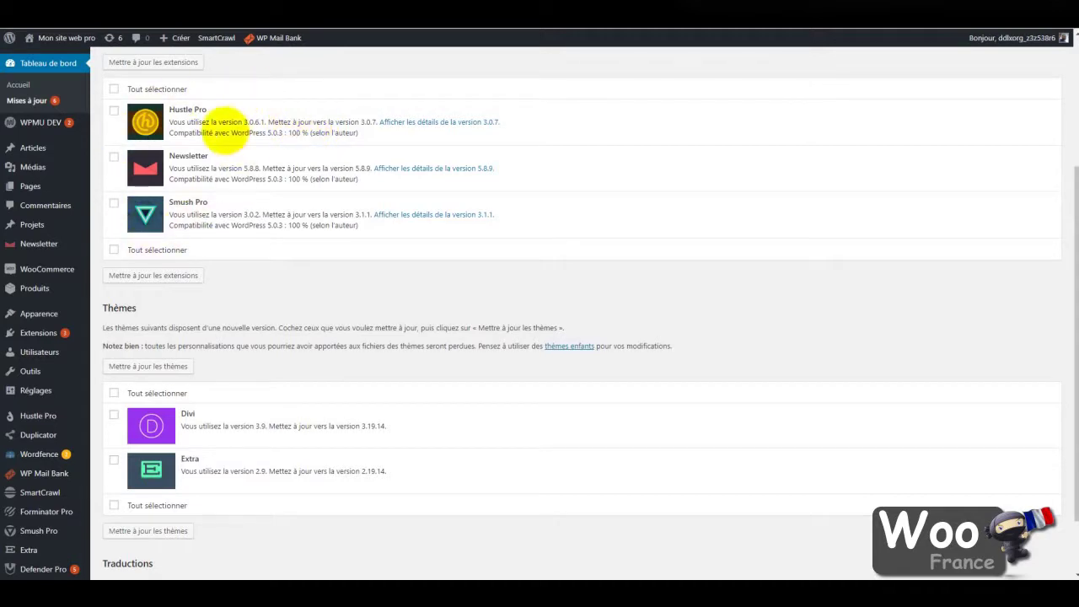
scroll(272, 373, down, 2)
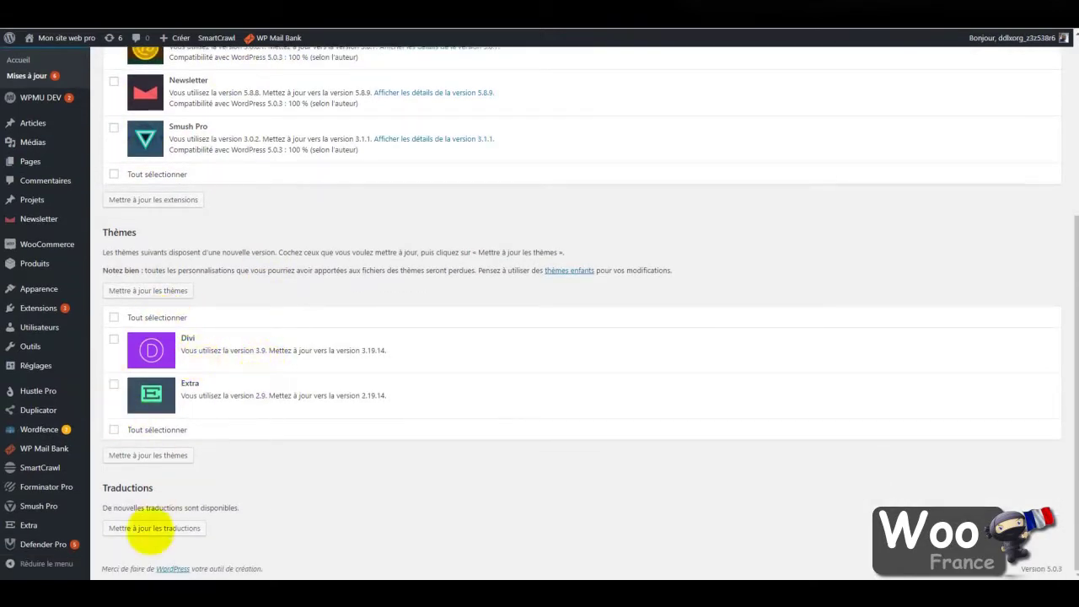
scroll(180, 526, up, 6)
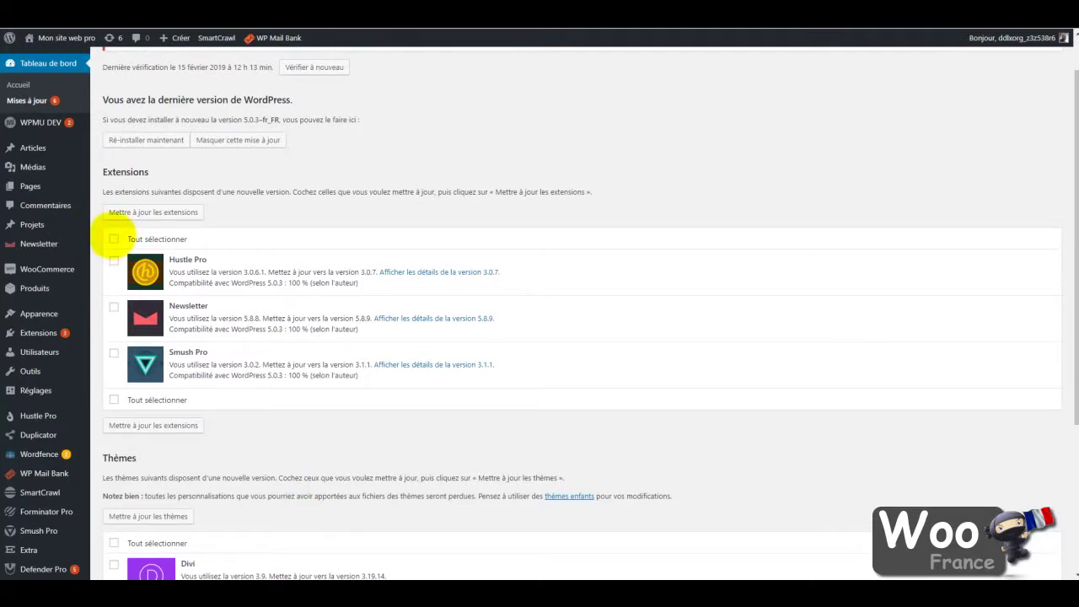
click(114, 239)
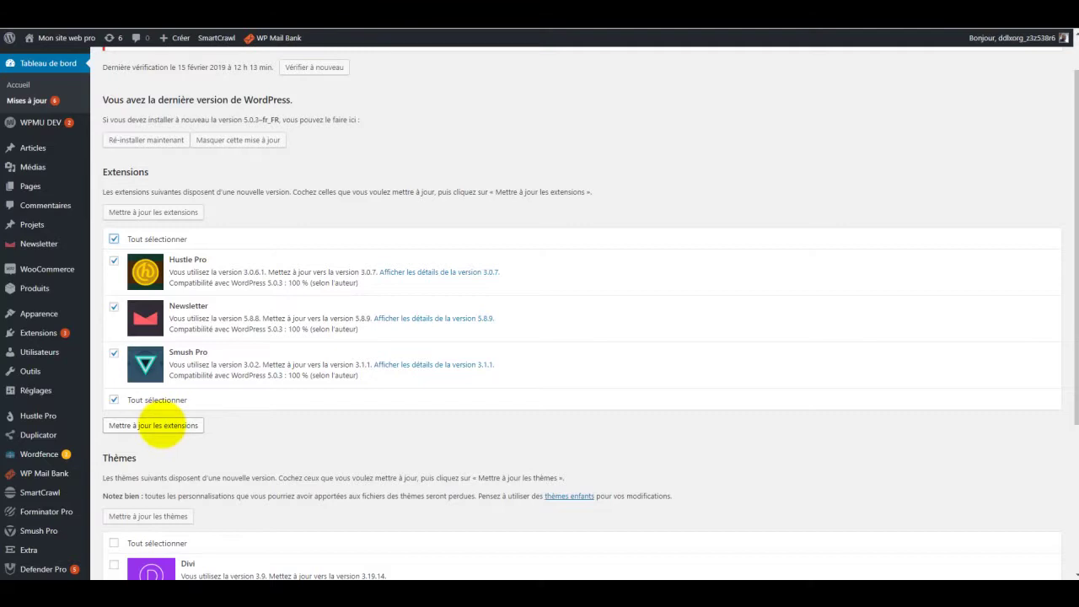
click(156, 425)
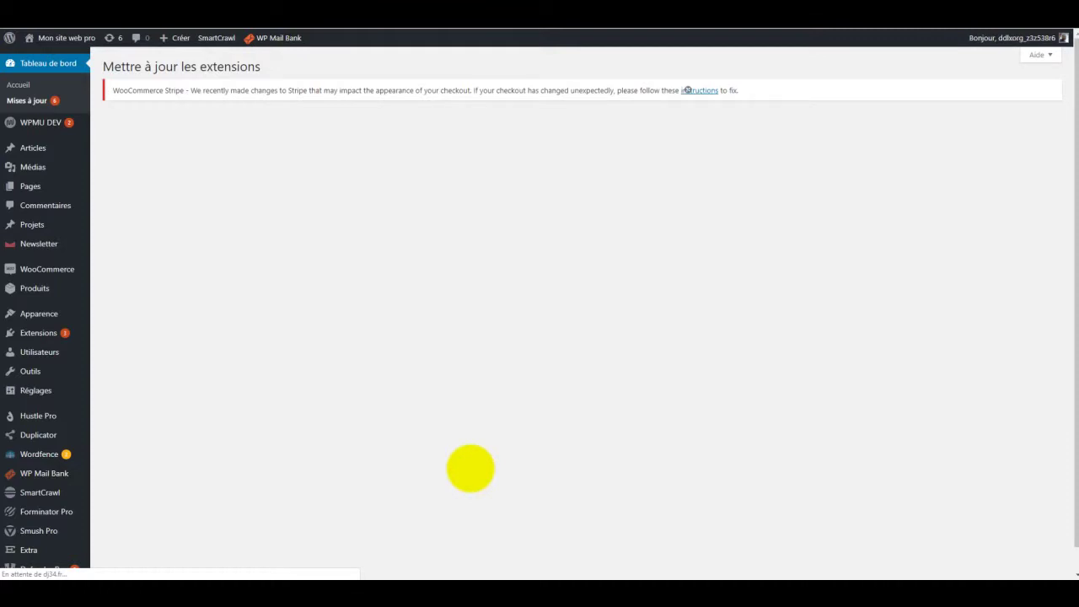
scroll(300, 161, down, 3)
scroll(253, 173, up, 3)
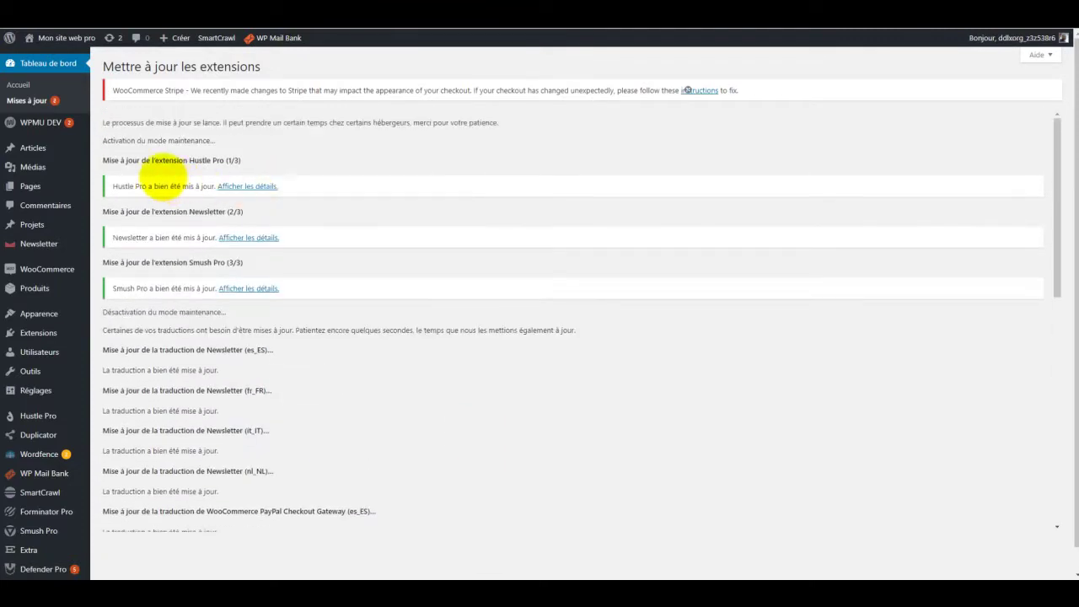
Step: Return to the WordPress updates page and update both the Divi and Extra themes
scroll(180, 186, down, 4)
scroll(227, 242, down, 10)
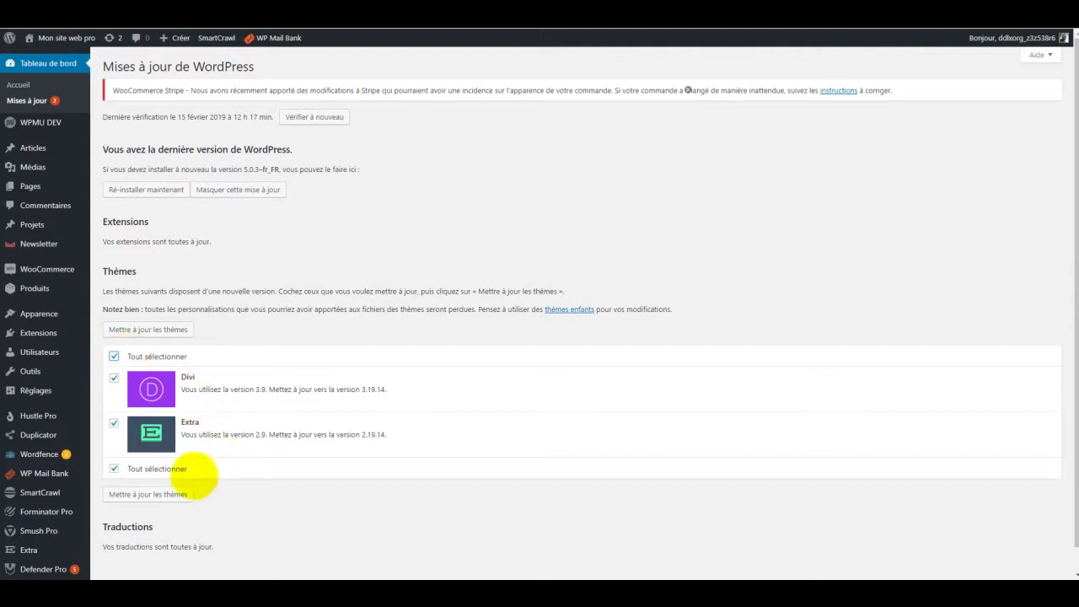
click(148, 494)
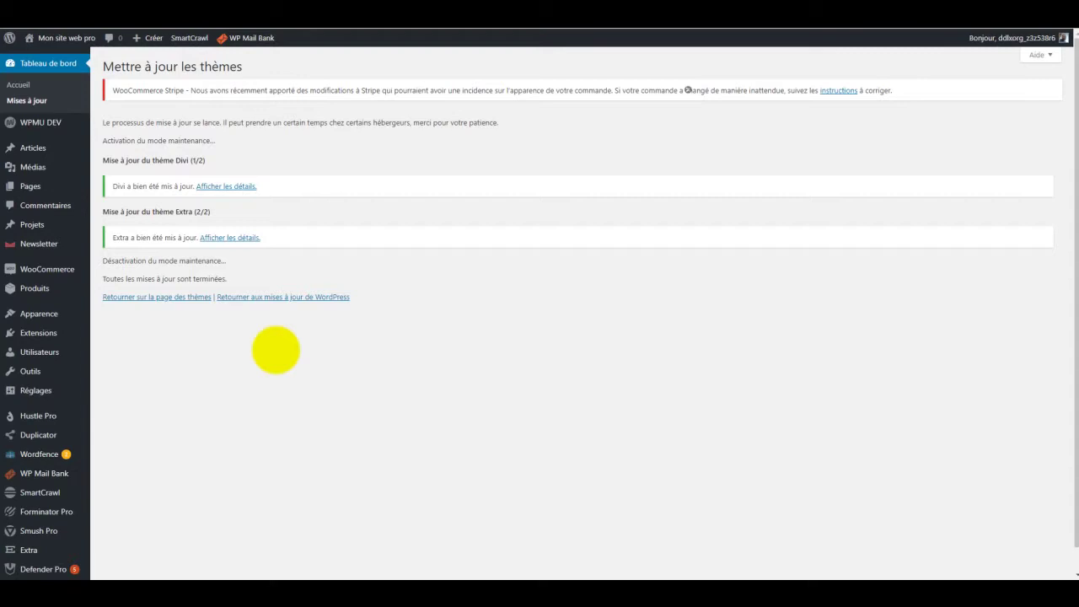
Step: Open the public site in a new browser tab and check the home page's layout from header to FAQ
right_click(51, 56)
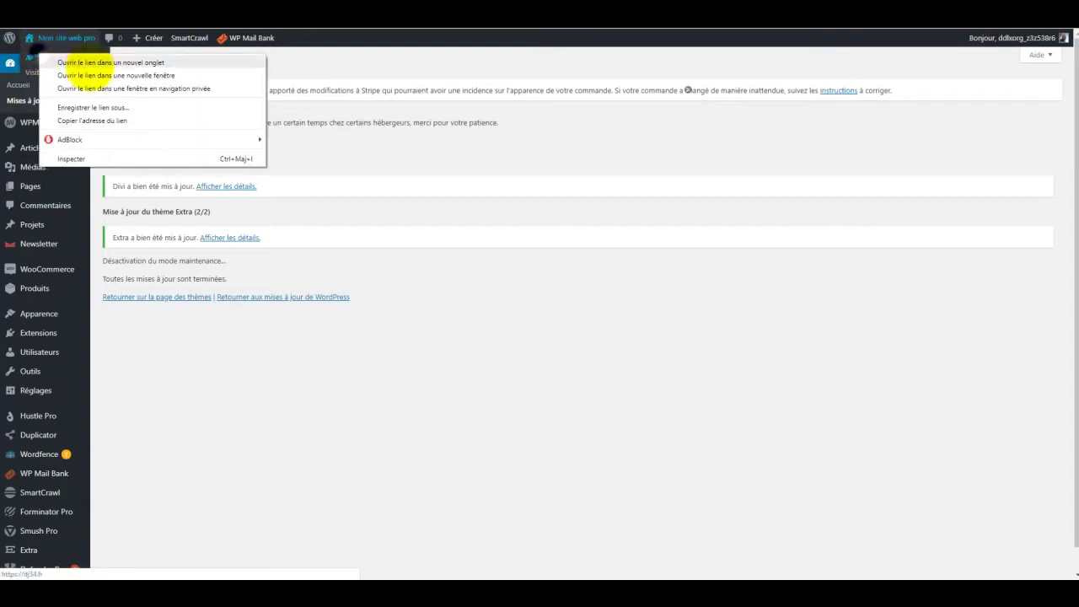
click(95, 61)
scroll(472, 279, down, 10)
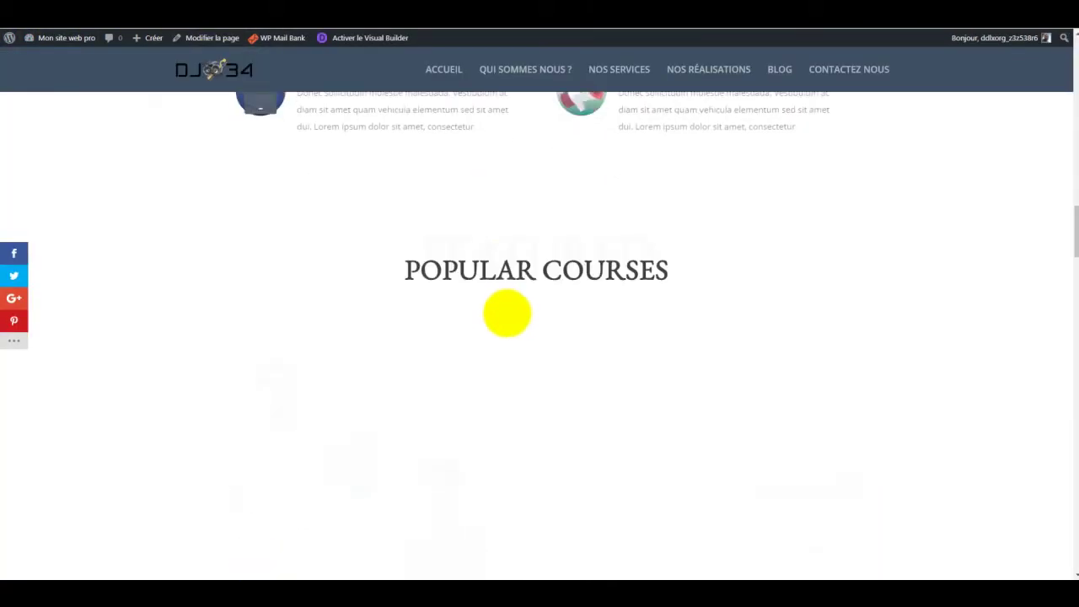
scroll(508, 326, down, 15)
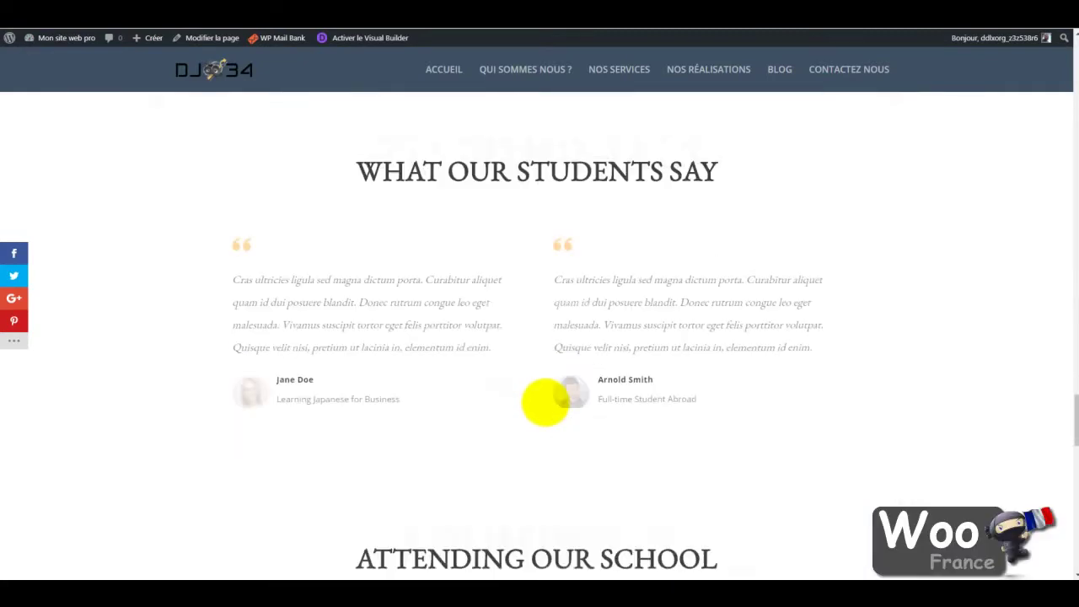
scroll(545, 402, down, 10)
scroll(513, 404, up, 15)
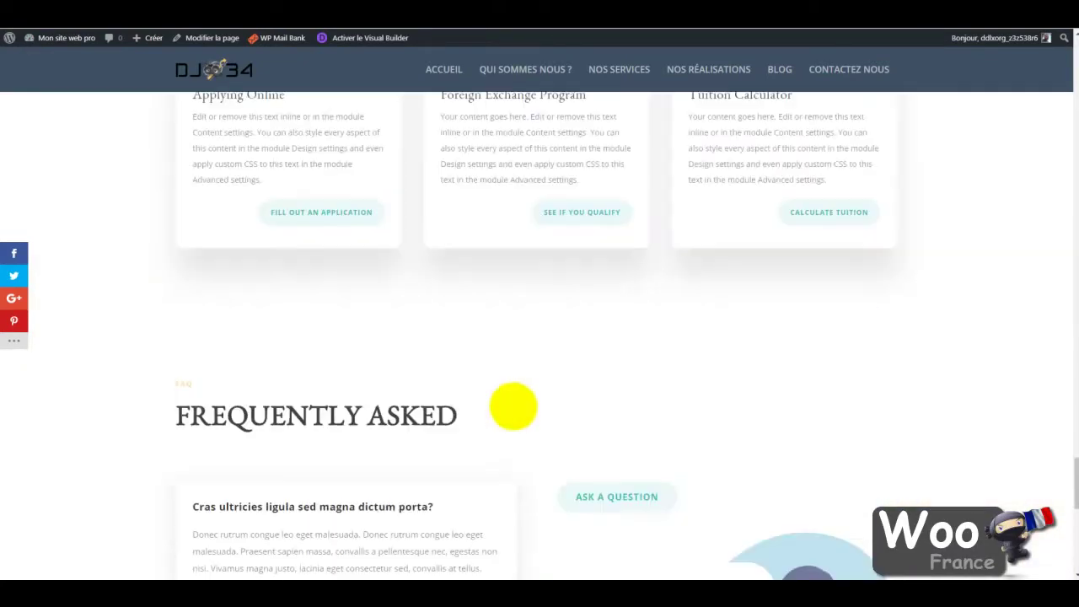
scroll(513, 407, up, 20)
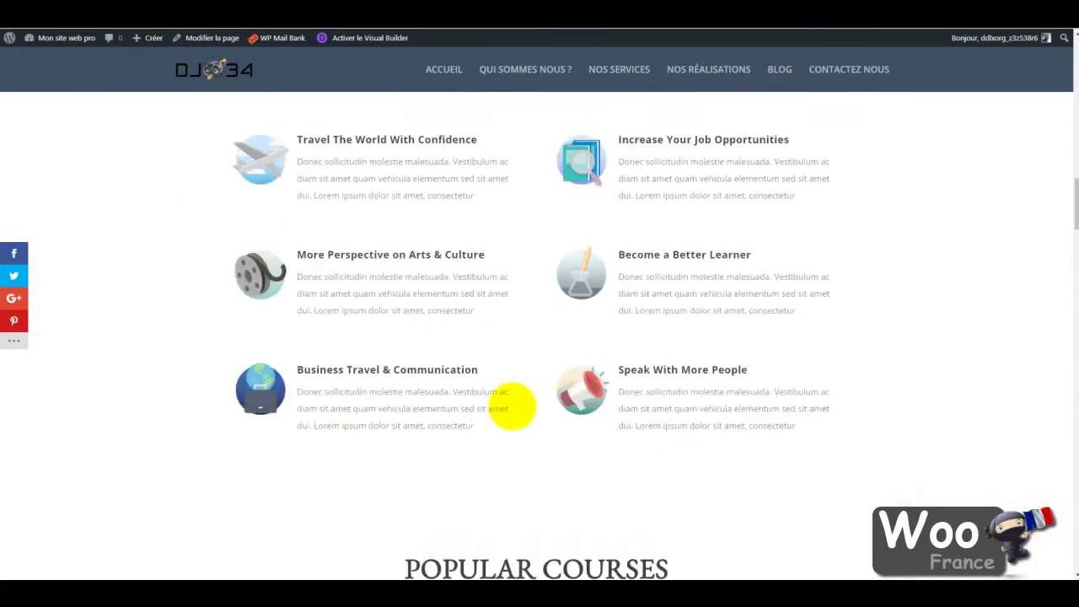
scroll(512, 406, down, 5)
scroll(510, 406, up, 10)
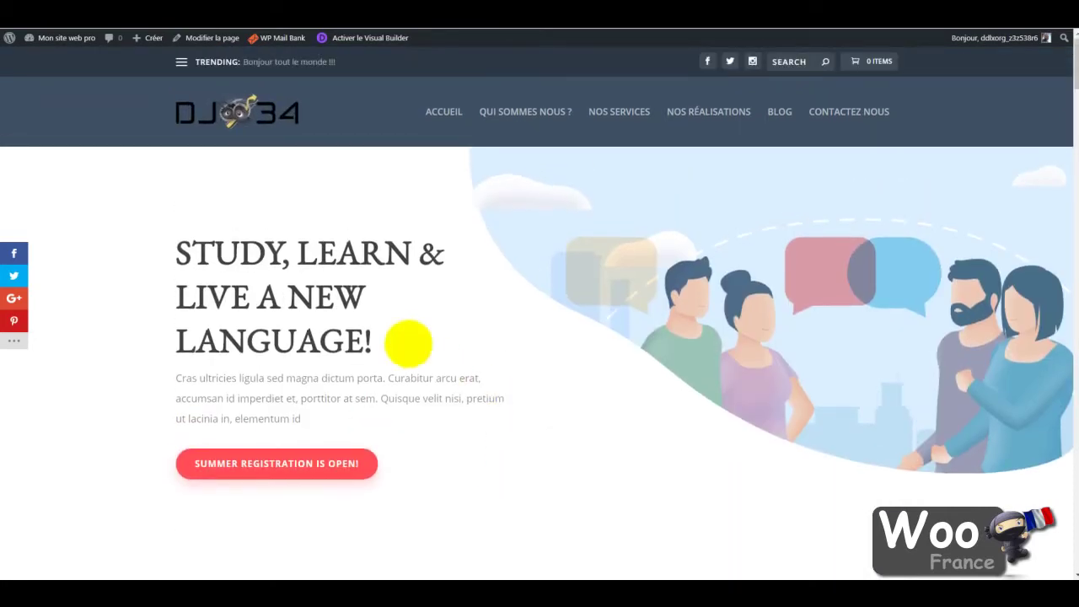